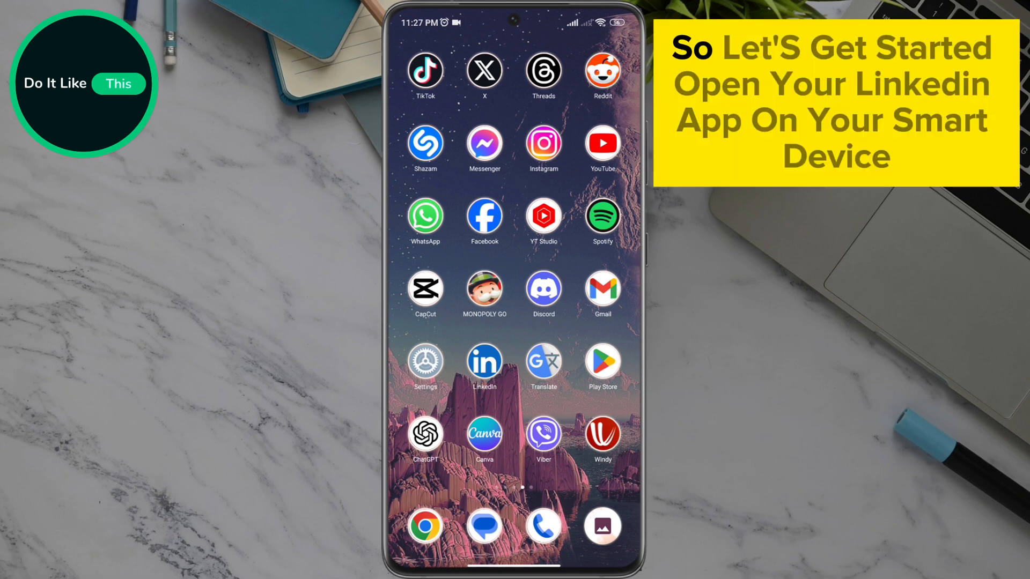
# Step: Launch LinkedIn and let it load to the home feed
pyautogui.click(484, 362)
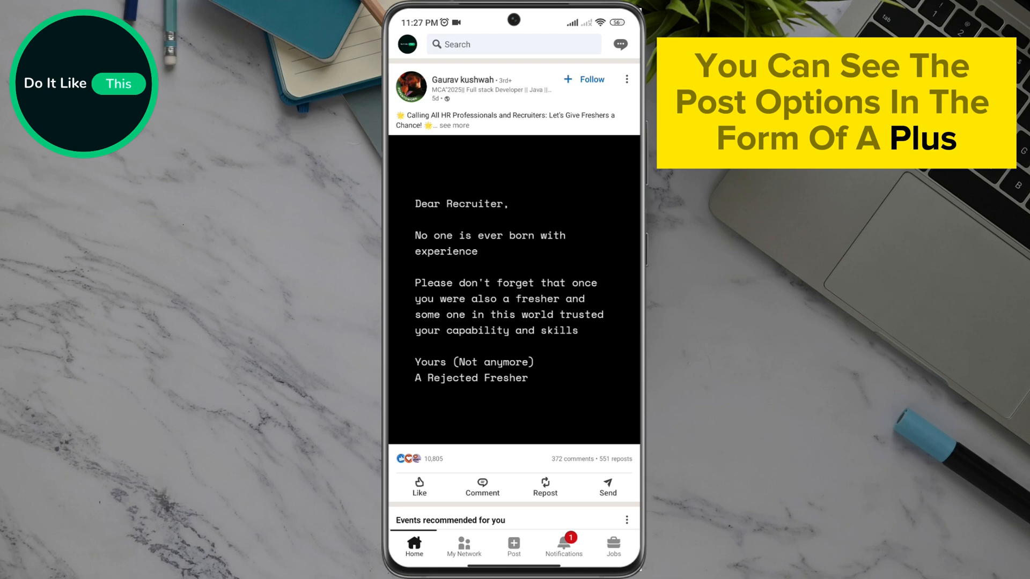
# Step: Start a new post and set its Comment control to No one, then confirm with Done
pyautogui.click(514, 545)
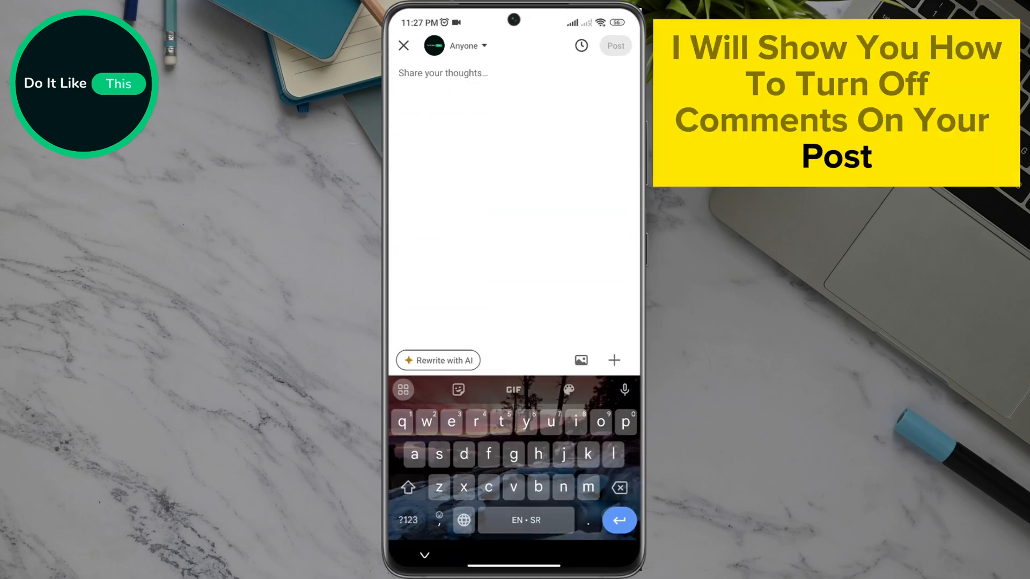
pyautogui.click(439, 49)
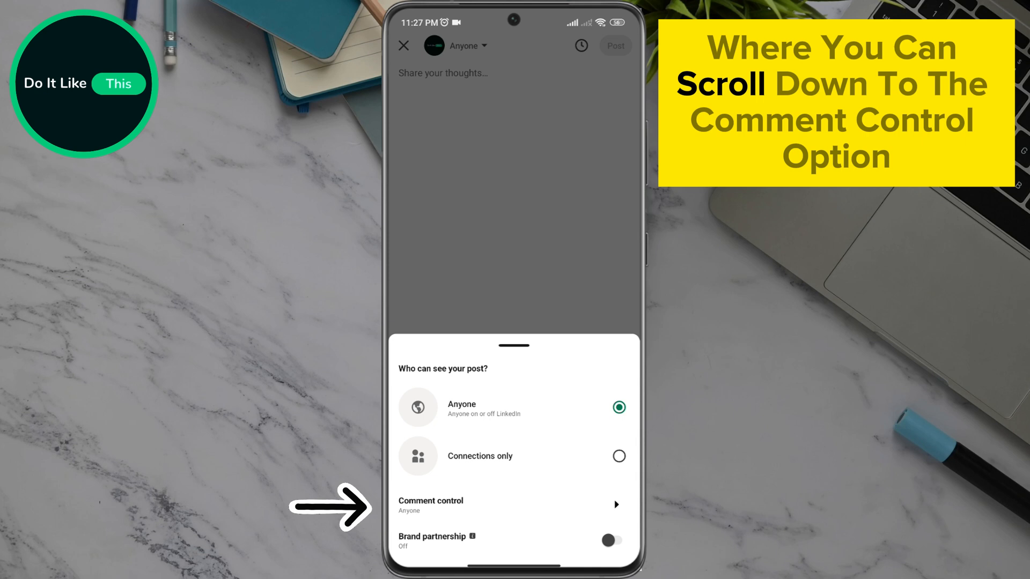
pyautogui.click(499, 505)
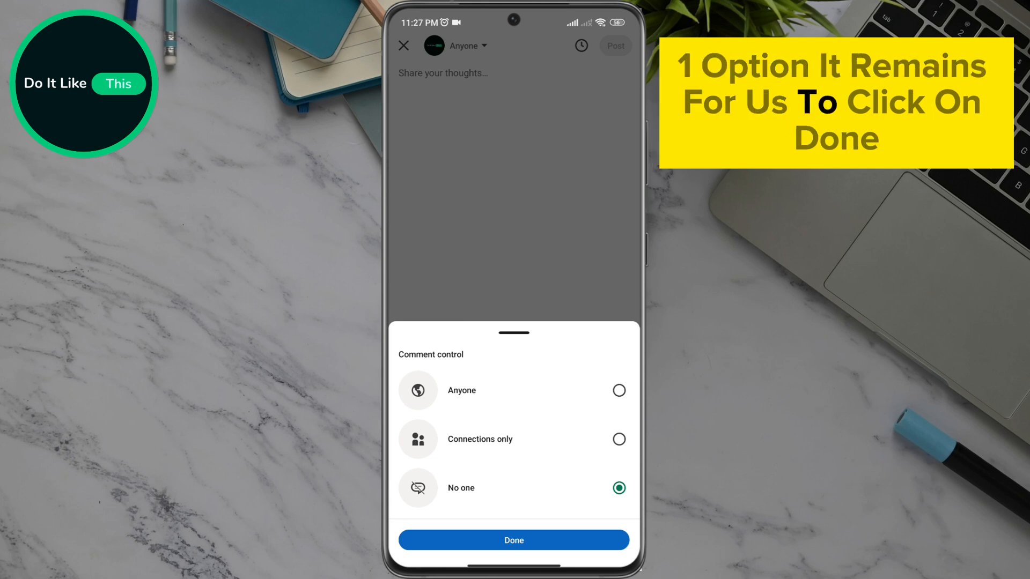
pyautogui.click(513, 541)
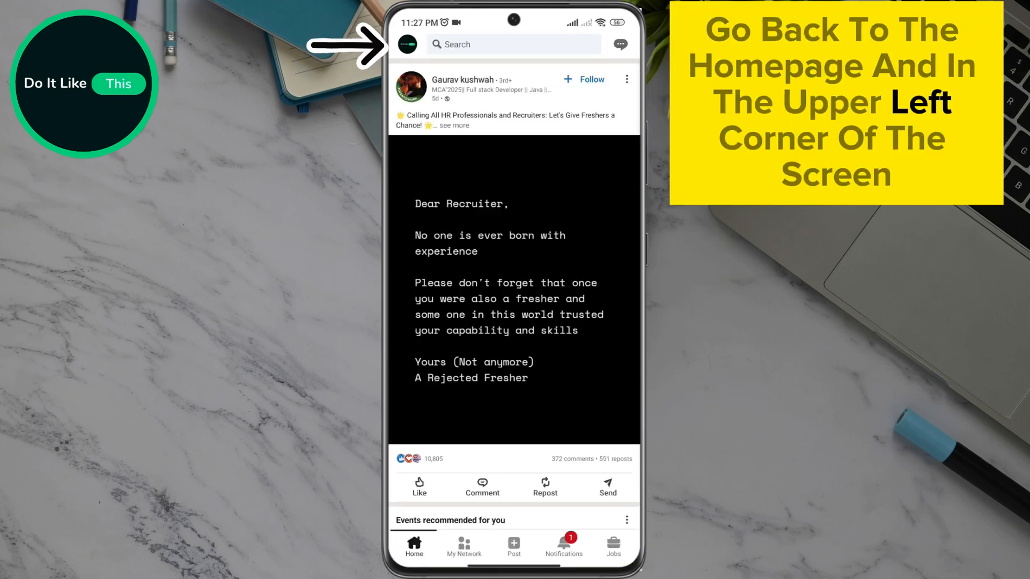
# Step: Go to your own profile page via the account side panel
pyautogui.click(408, 44)
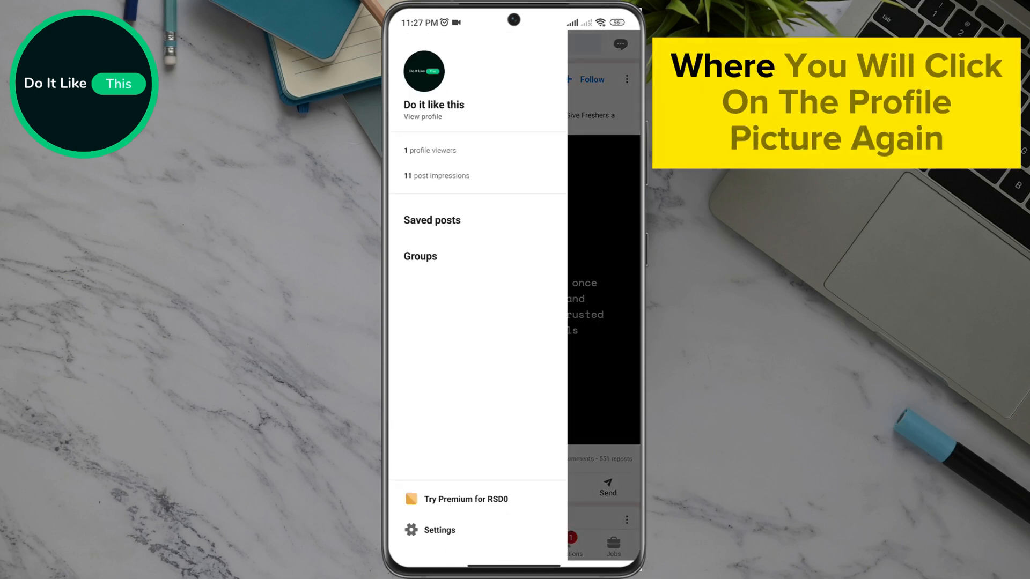
pyautogui.click(423, 76)
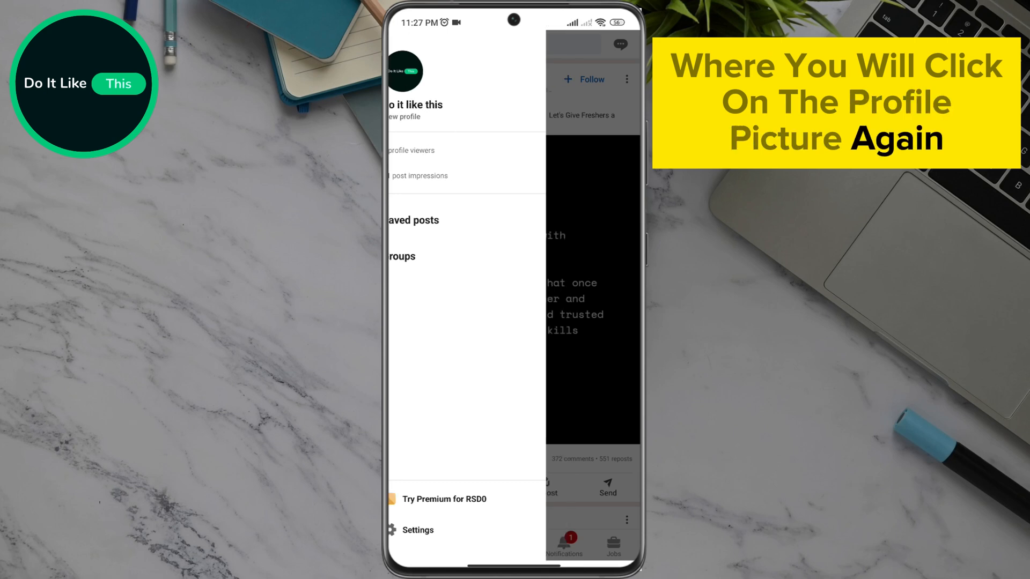
pyautogui.scroll(-10, 514, 322)
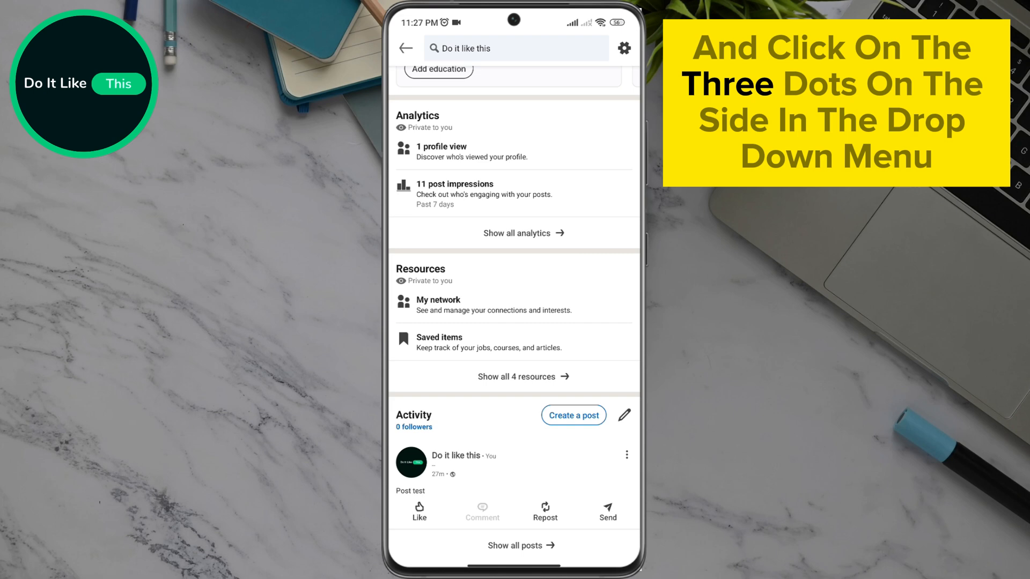
# Step: Set who can comment on the existing 'Post test' post to No one
pyautogui.click(627, 455)
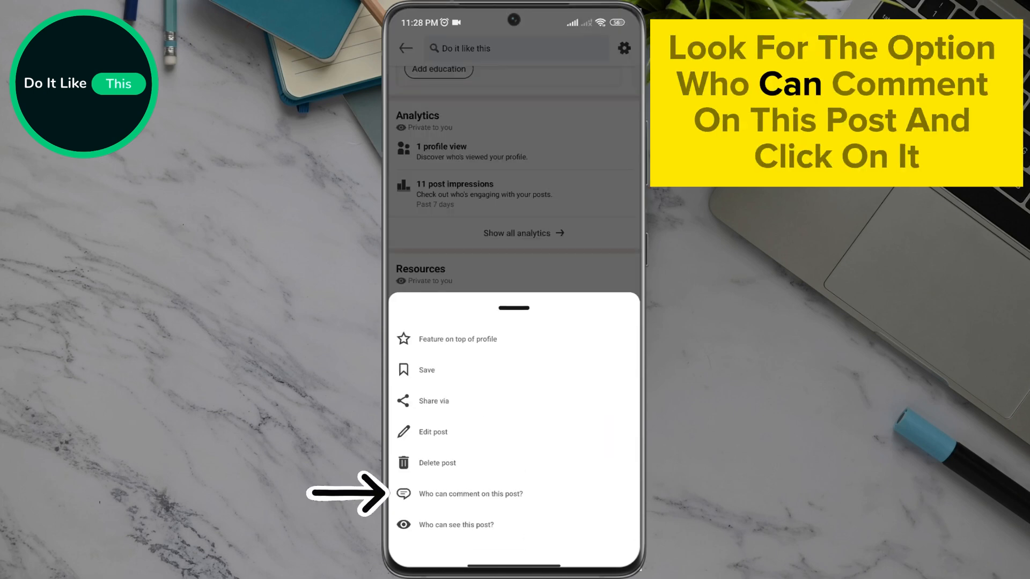
pyautogui.click(552, 497)
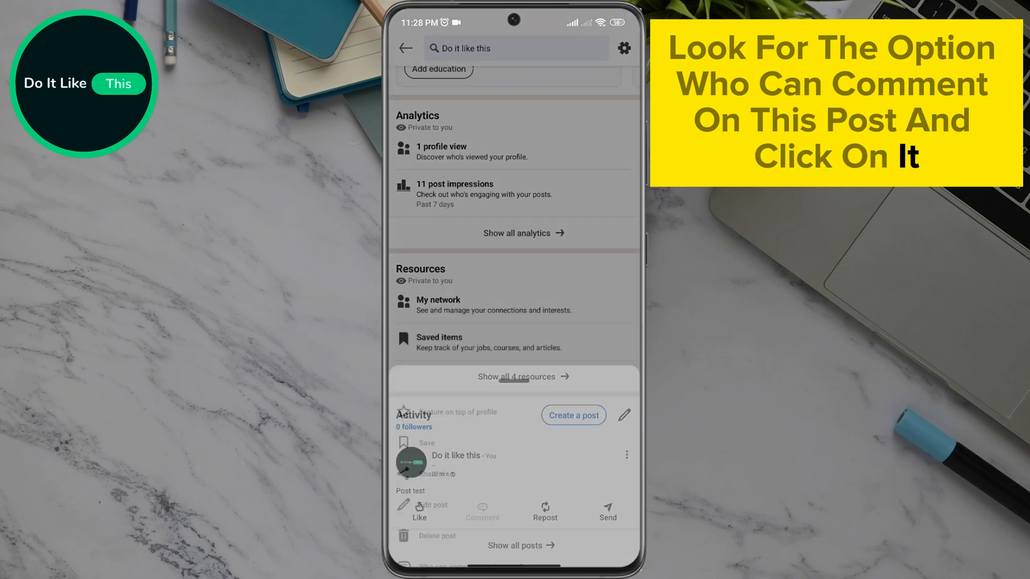
pyautogui.click(619, 527)
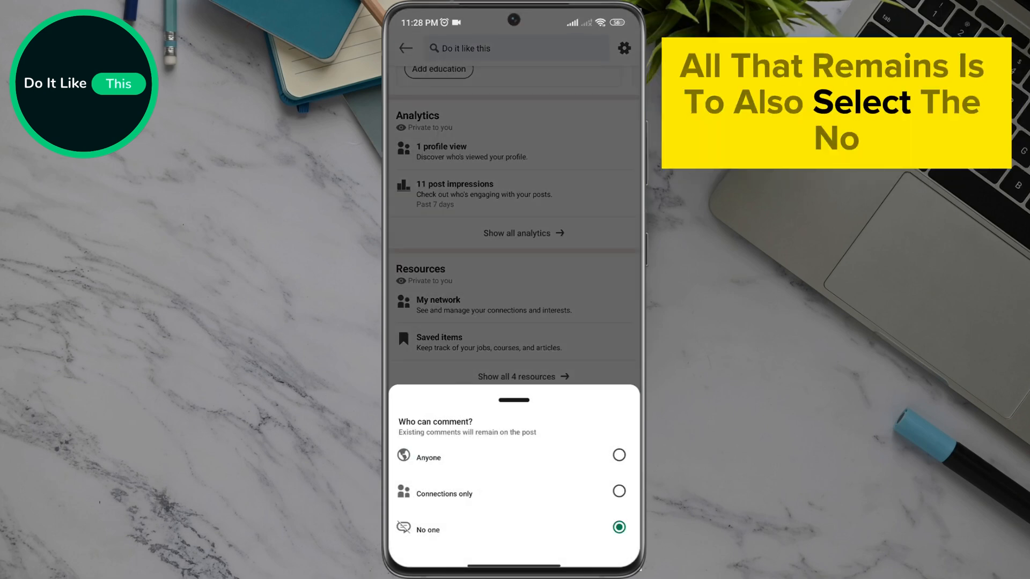